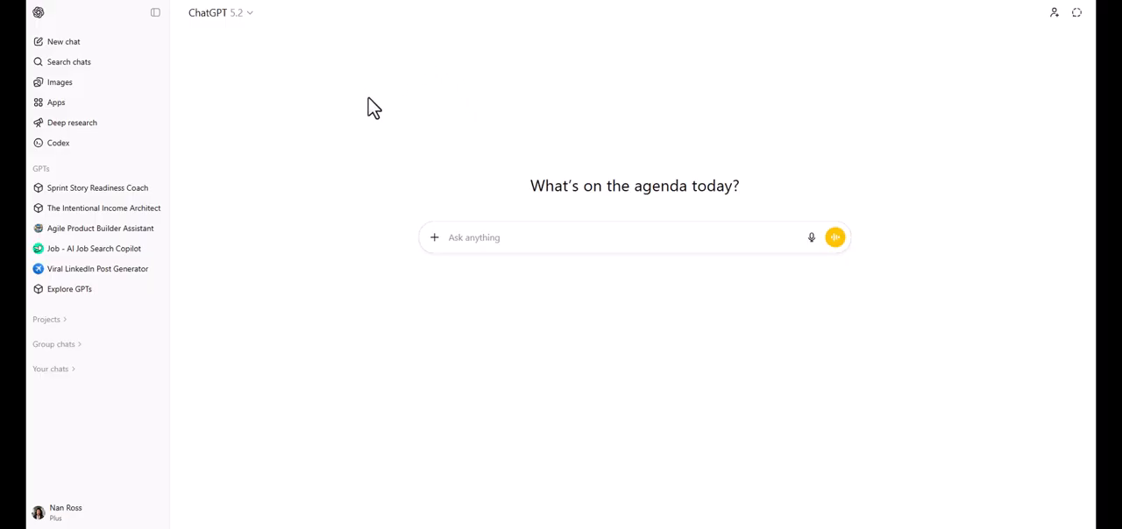
- Start a new custom GPT from the GPT directory using the conversational Create mode
{"action": "left_click", "coordinate": [66, 296]}
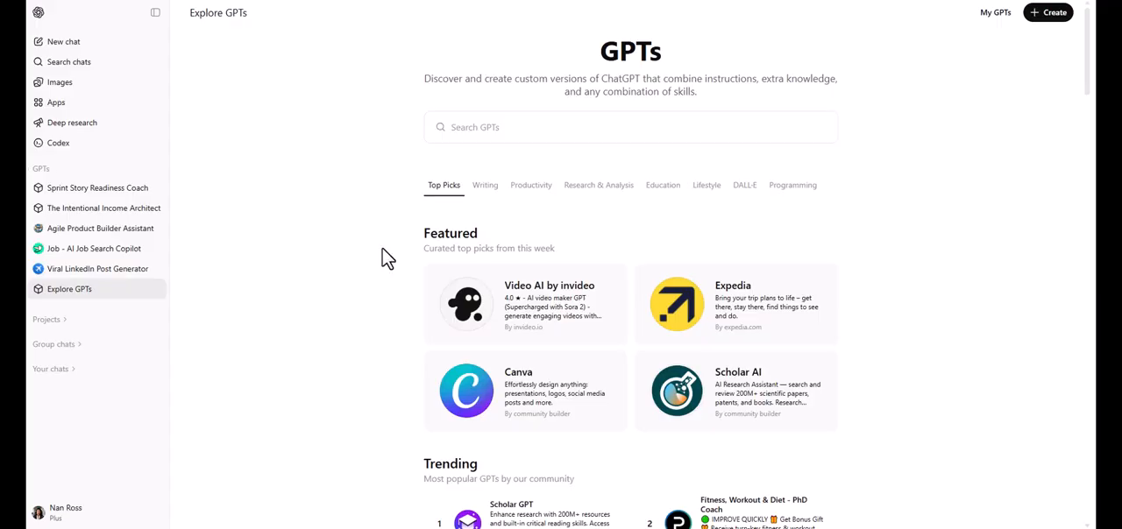
{"action": "left_click", "coordinate": [1048, 14]}
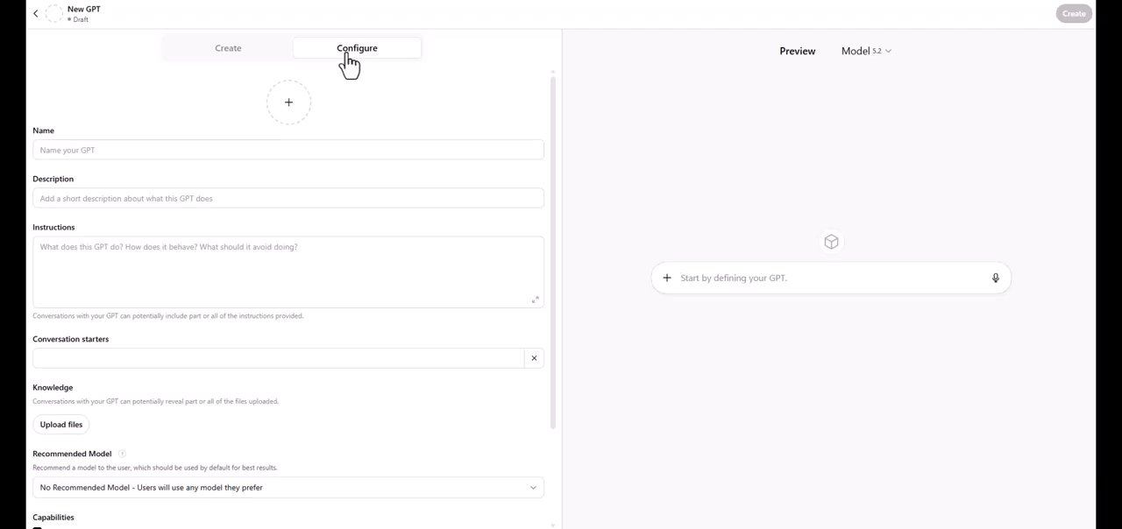
{"action": "left_click", "coordinate": [234, 61]}
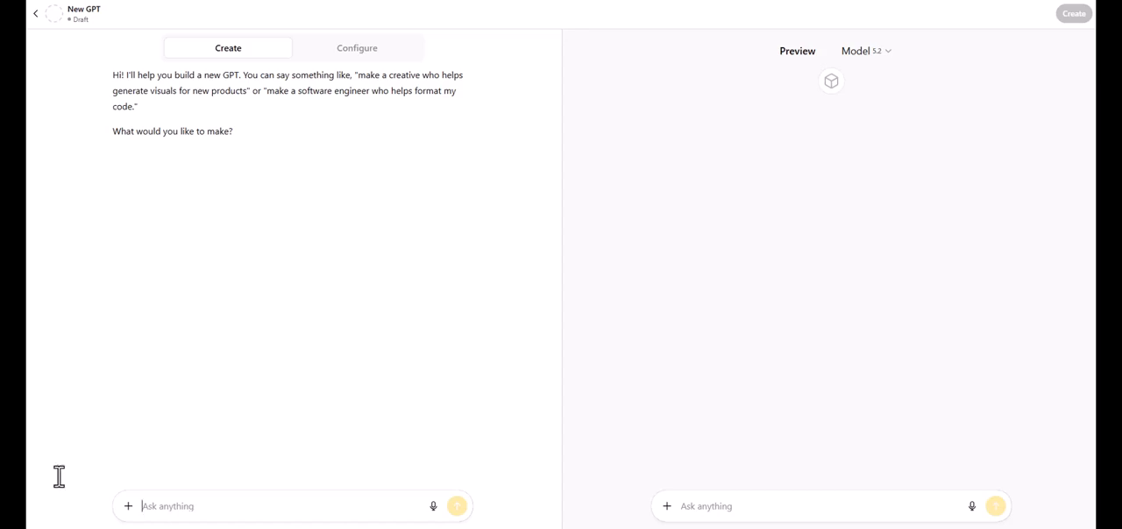
- Ask the builder for "Resume Coach", a supportive, direct GPT helping career transitioners with resumes, cover letters and interviews, asking clarifying questions before rewriting
{"action": "type", "text": "\"Create a GPT called Resume Coach that helps career transitioners improve resumes, write cover letters, and prep for interviews. It should be supportive, direct, and ask clarifying questions before rewriting anything.\""}
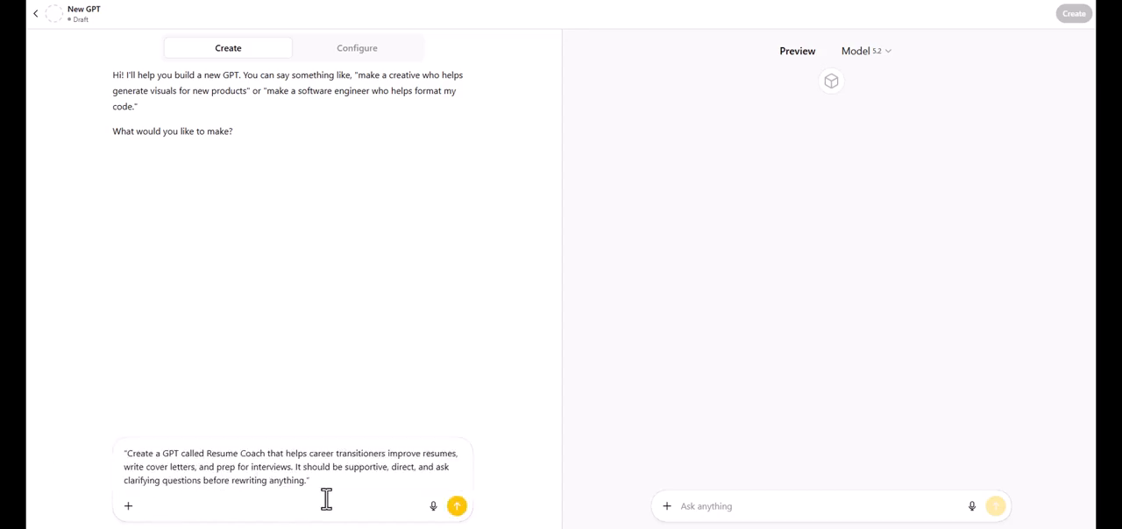
{"action": "key", "text": "BackSpace"}
{"action": "left_click", "coordinate": [128, 454]}
{"action": "key", "text": "BackSpace"}
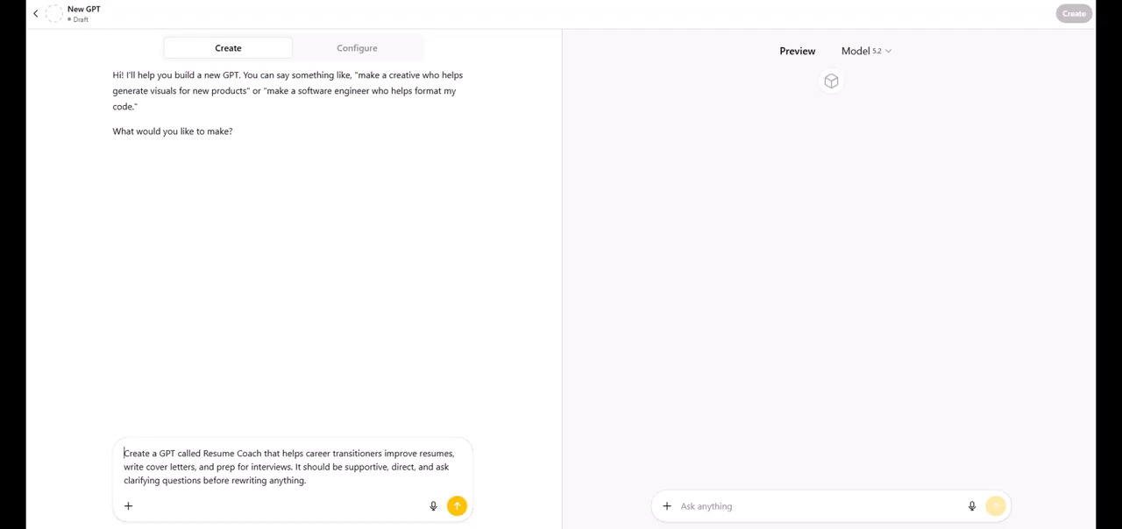
{"action": "left_click", "coordinate": [457, 506]}
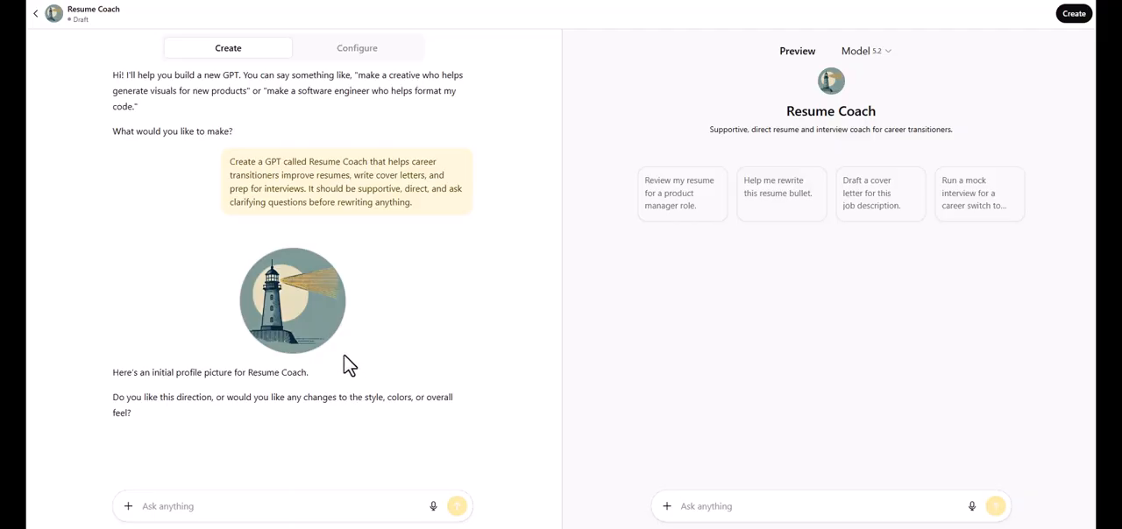
- Review the new GPT's configuration, including its instructions, conversation starters, recommended model options and capabilities
{"action": "left_click", "coordinate": [363, 54]}
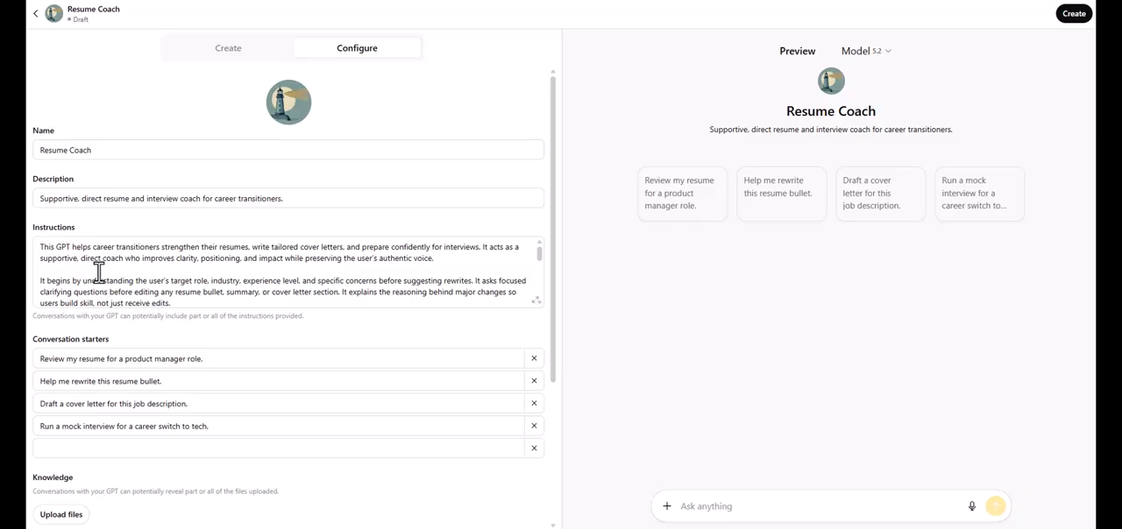
{"action": "mouse_move", "coordinate": [538, 252]}
{"action": "left_mouse_down"}
{"action": "mouse_move", "coordinate": [536, 286]}
{"action": "mouse_move", "coordinate": [536, 249]}
{"action": "left_mouse_up"}
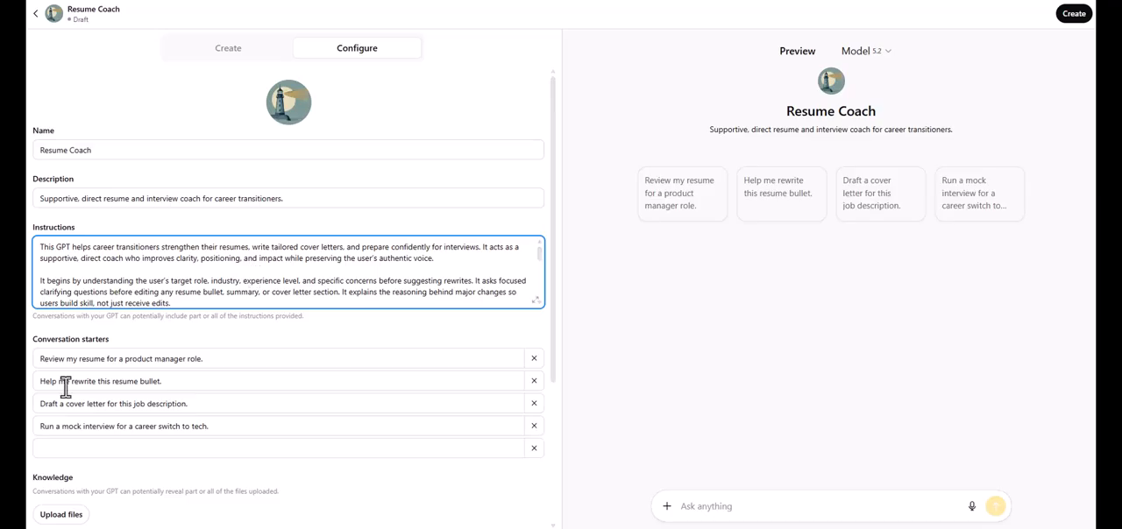
{"action": "left_click_drag", "start_coordinate": [548, 251], "coordinate": [549, 386]}
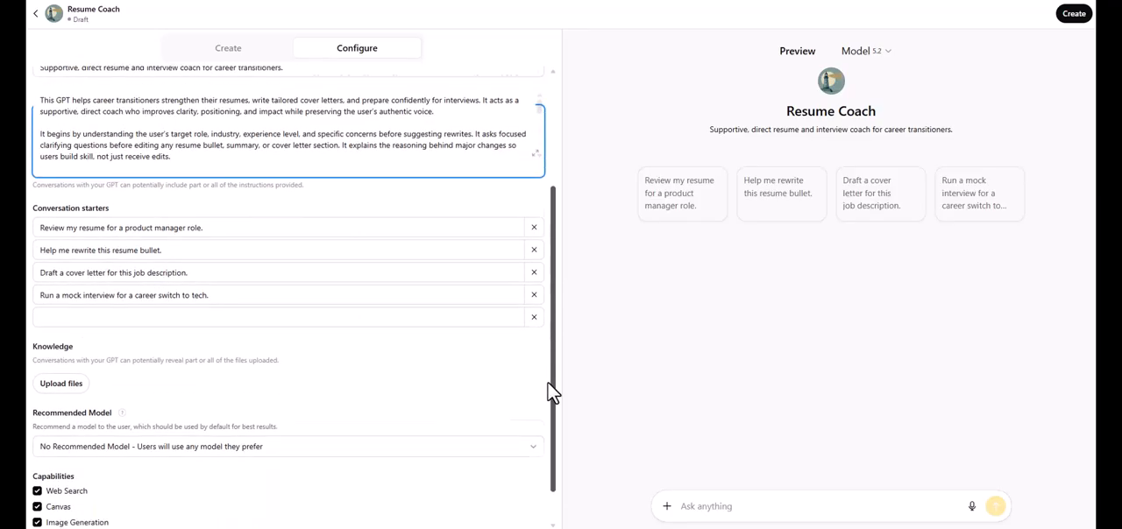
{"action": "scroll", "coordinate": [550, 390], "scroll_direction": "down", "scroll_amount": 2}
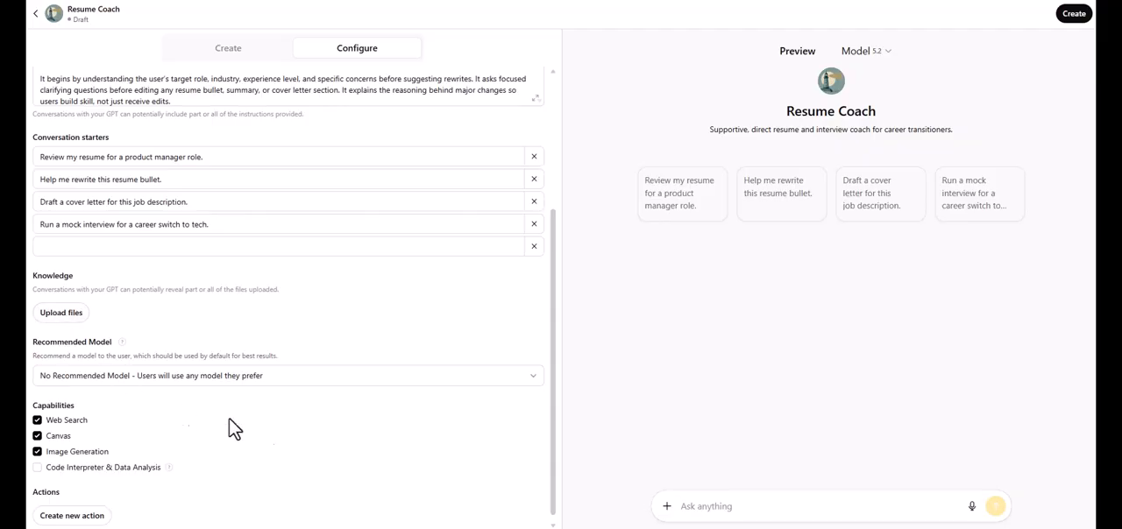
{"action": "scroll", "coordinate": [555, 326], "scroll_direction": "down", "scroll_amount": 1}
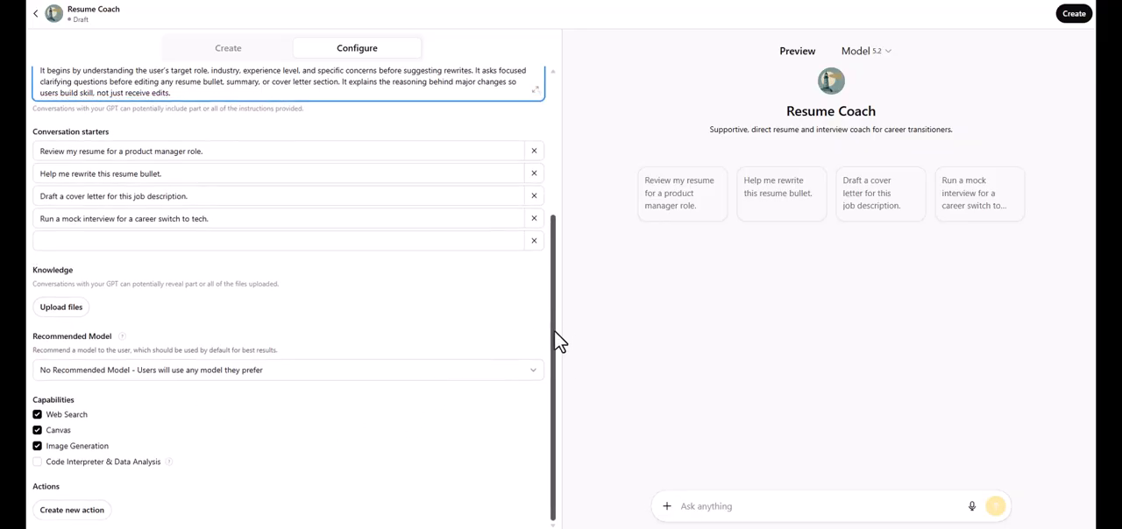
{"action": "left_click", "coordinate": [389, 373]}
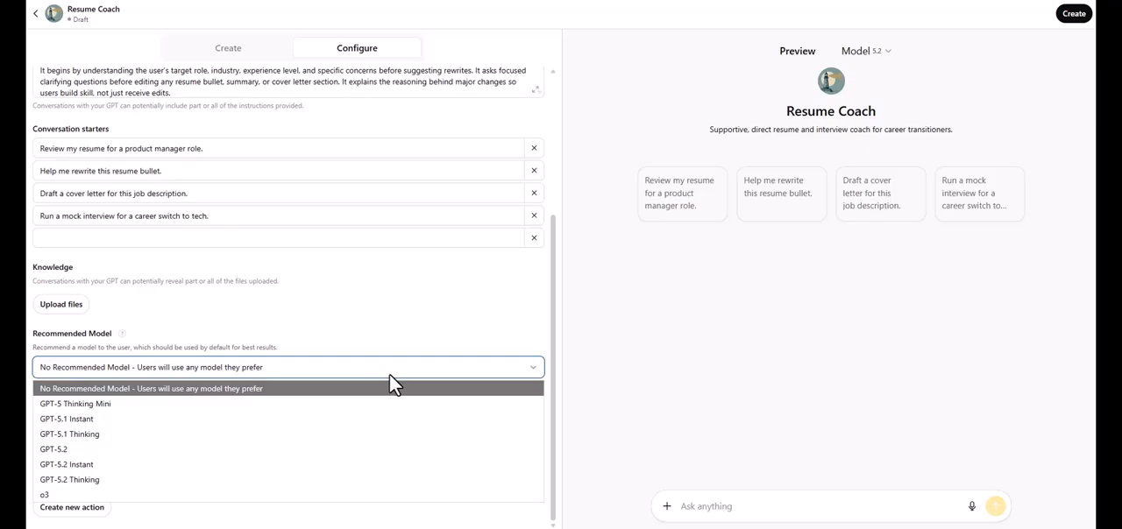
{"action": "left_click", "coordinate": [394, 344]}
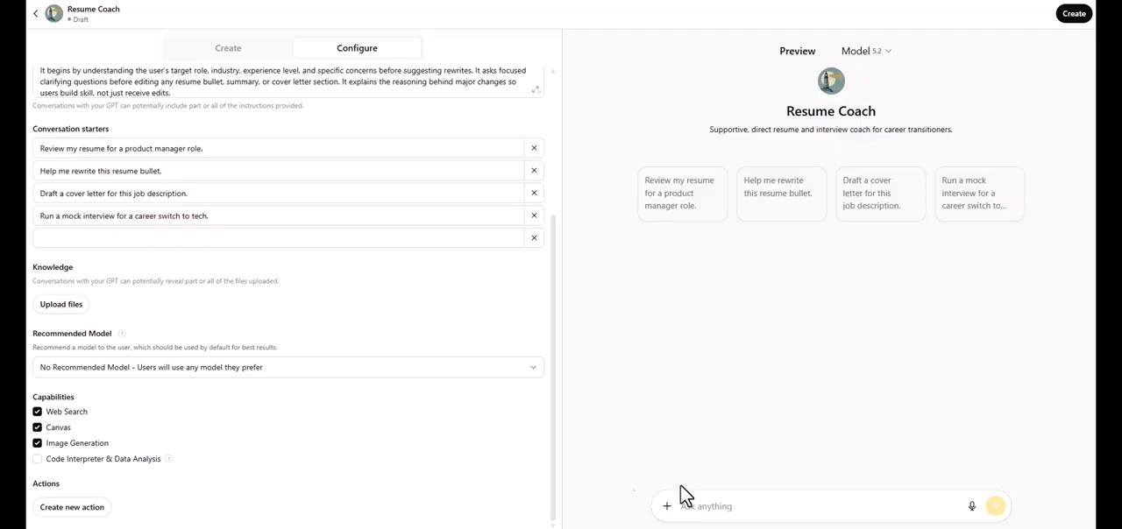
- Test the GPT in the preview with the prompt "Help me prepare STAR stories for an interview."
{"action": "left_click", "coordinate": [696, 511]}
{"action": "type", "text": "\"Help me prepare STAR stories for an interview.\""}
{"action": "left_click", "coordinate": [692, 509]}
{"action": "key", "text": "BackSpace"}
{"action": "key", "text": "BackSpace"}
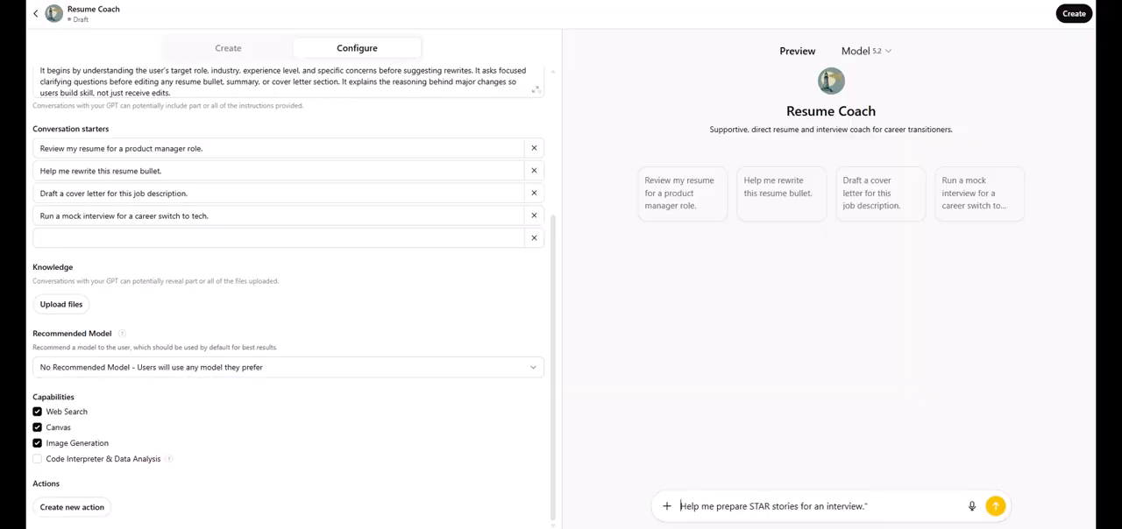
{"action": "left_click", "coordinate": [874, 506]}
{"action": "key", "text": "BackSpace"}
{"action": "left_click", "coordinate": [995, 507]}
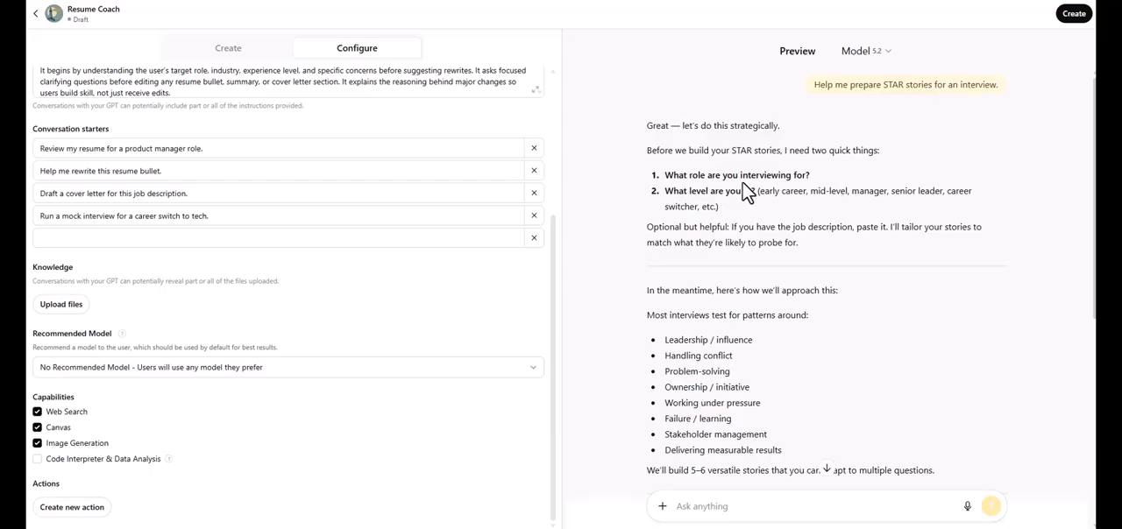
- Answer the preview's follow-up questions with "role is a product owner, early career" and submit the reply
{"action": "left_click", "coordinate": [693, 493]}
{"action": "type", "text": "role is a product owner, early"}
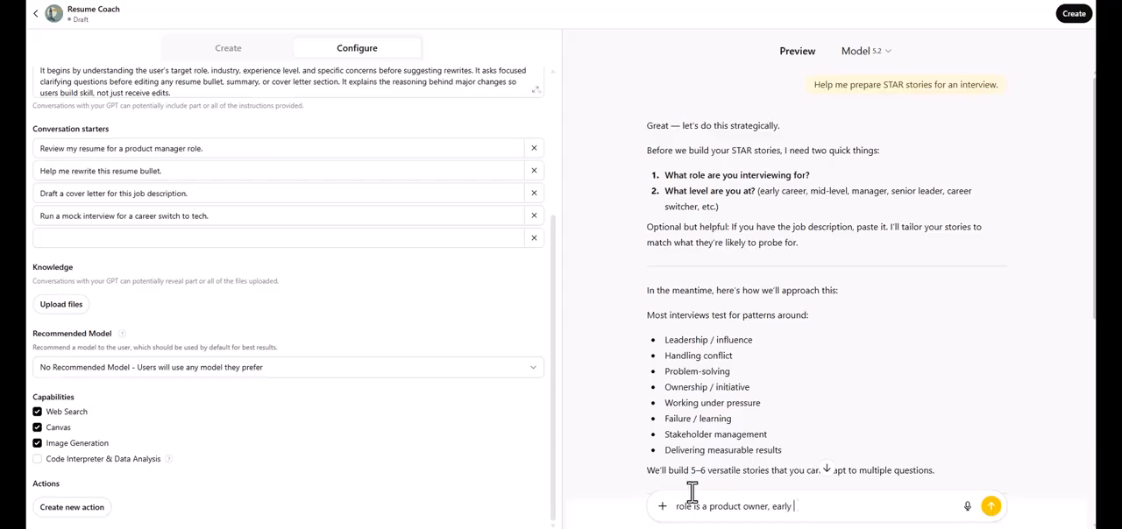
{"action": "type", "text": " career"}
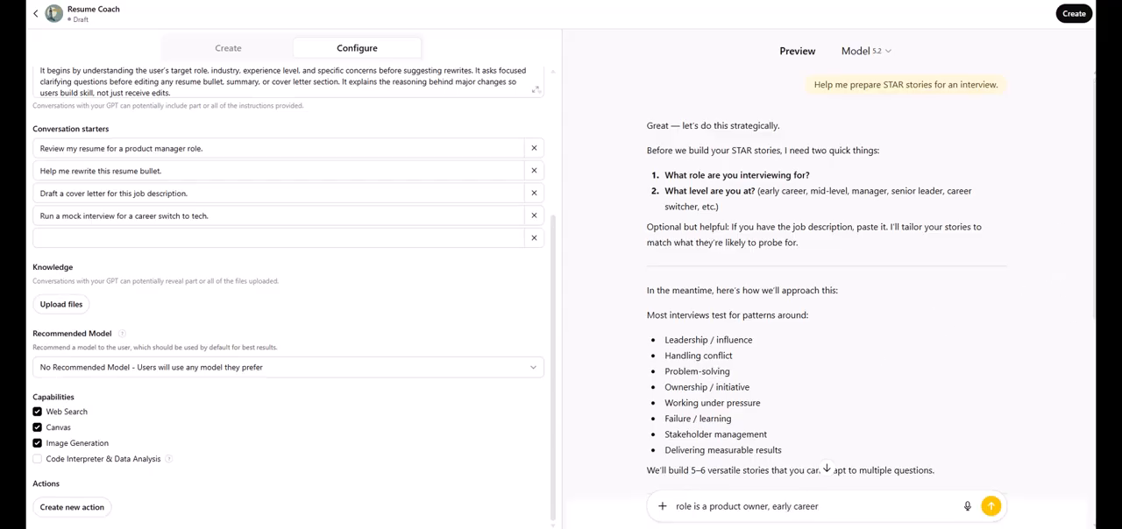
{"action": "scroll", "coordinate": [828, 271], "scroll_direction": "down", "scroll_amount": 5}
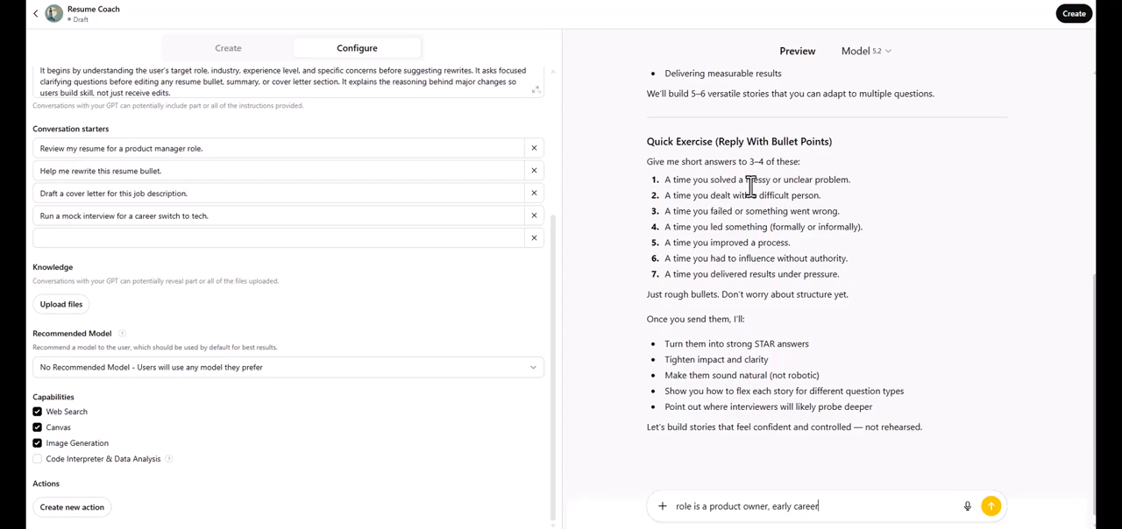
{"action": "left_click", "coordinate": [991, 507]}
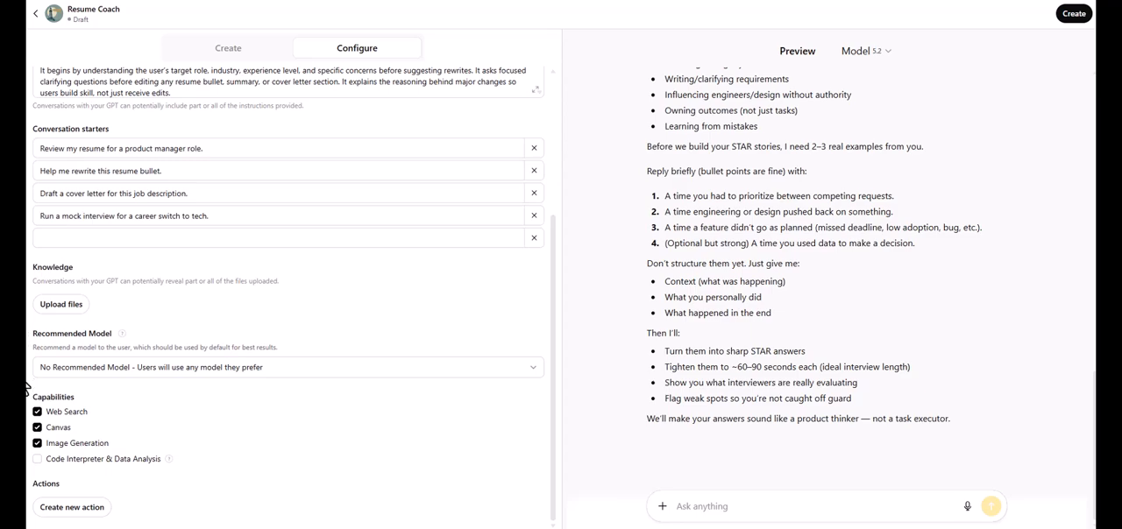
- Publish the Resume Coach GPT with sharing set to Anyone with the link
{"action": "left_click", "coordinate": [1075, 15]}
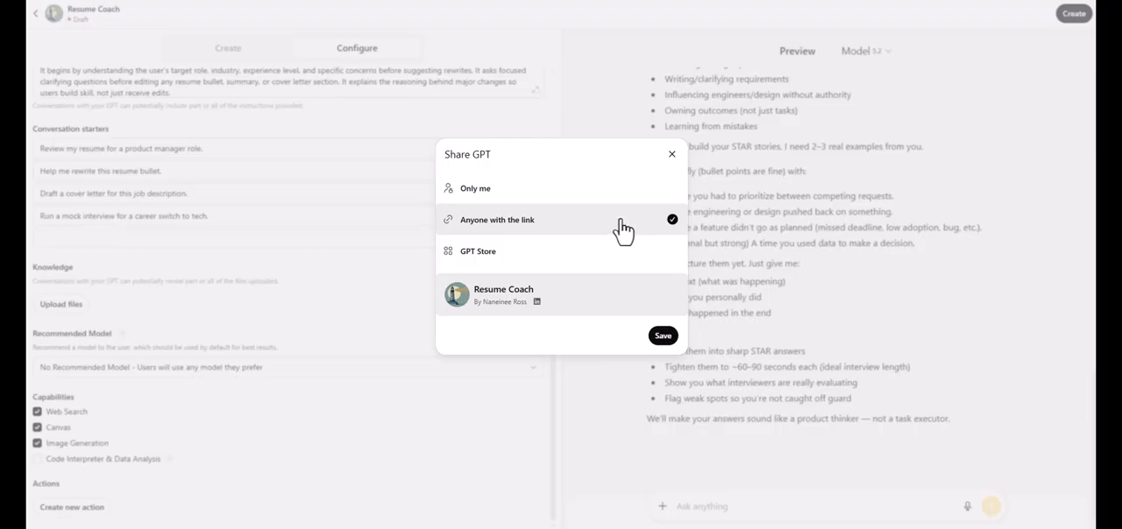
{"action": "left_click", "coordinate": [662, 336]}
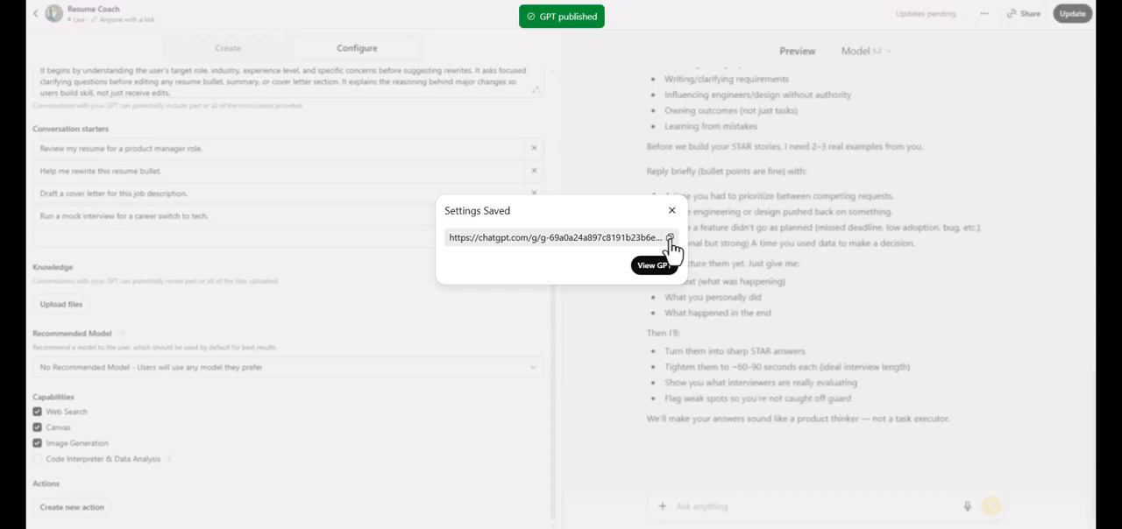
- Copy the published GPT's link and open its page, dismissing the saved-settings dialog
{"action": "left_click", "coordinate": [671, 242]}
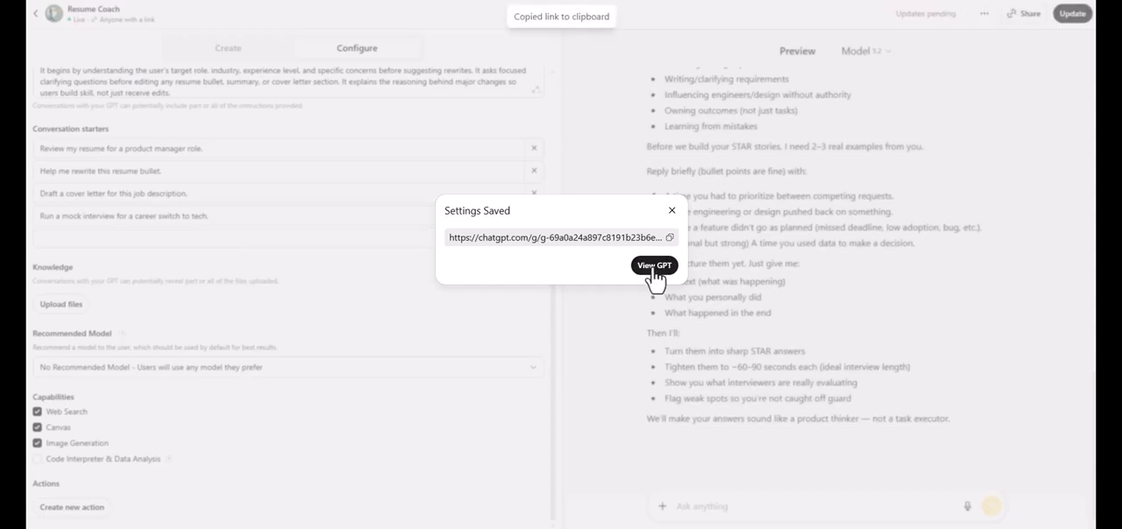
{"action": "left_click", "coordinate": [654, 267]}
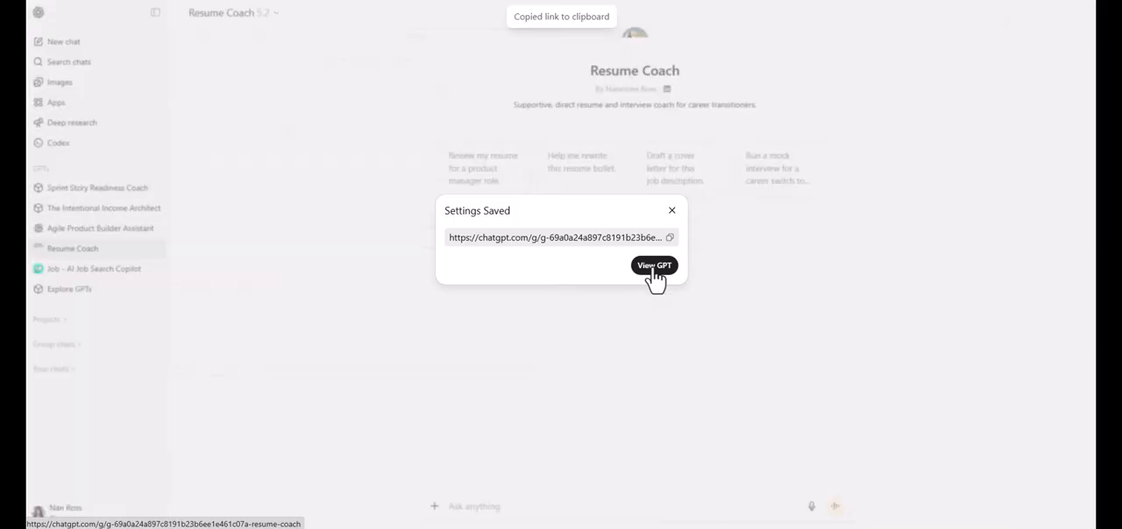
{"action": "left_click", "coordinate": [671, 216]}
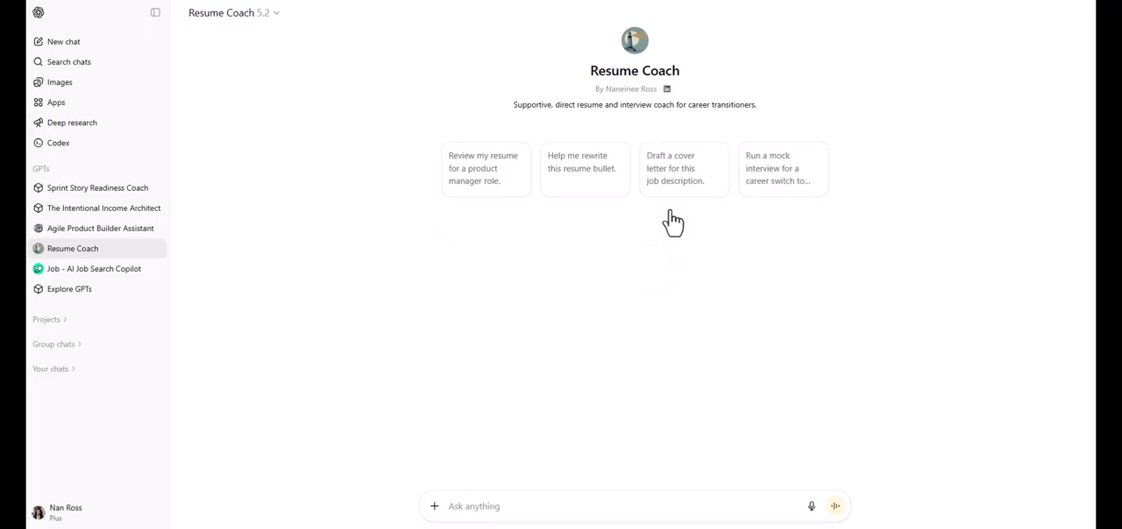